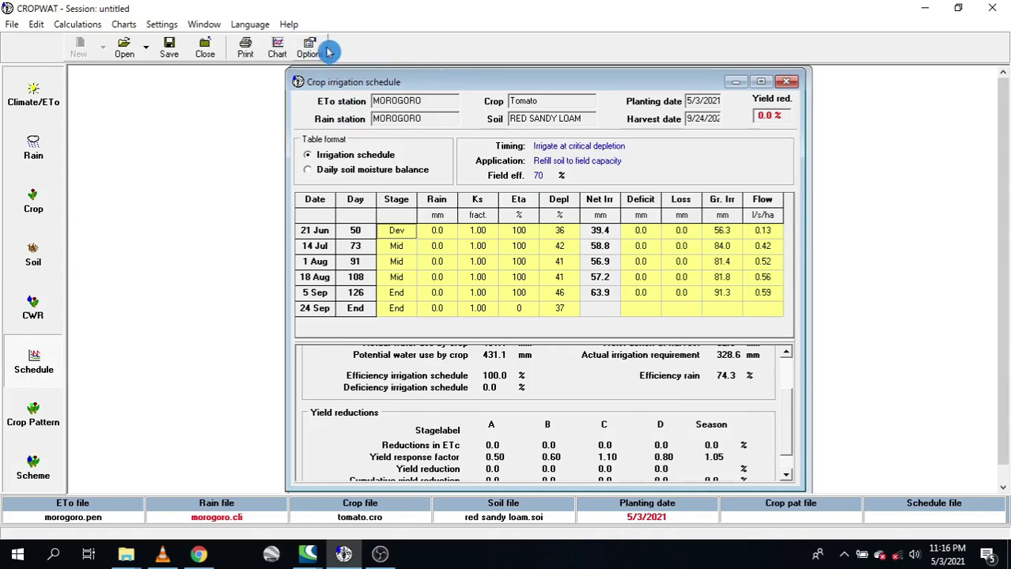
Open the non-rice scheduling options, keeping timing at critical depletion and application as refill to field capacity
click(312, 49)
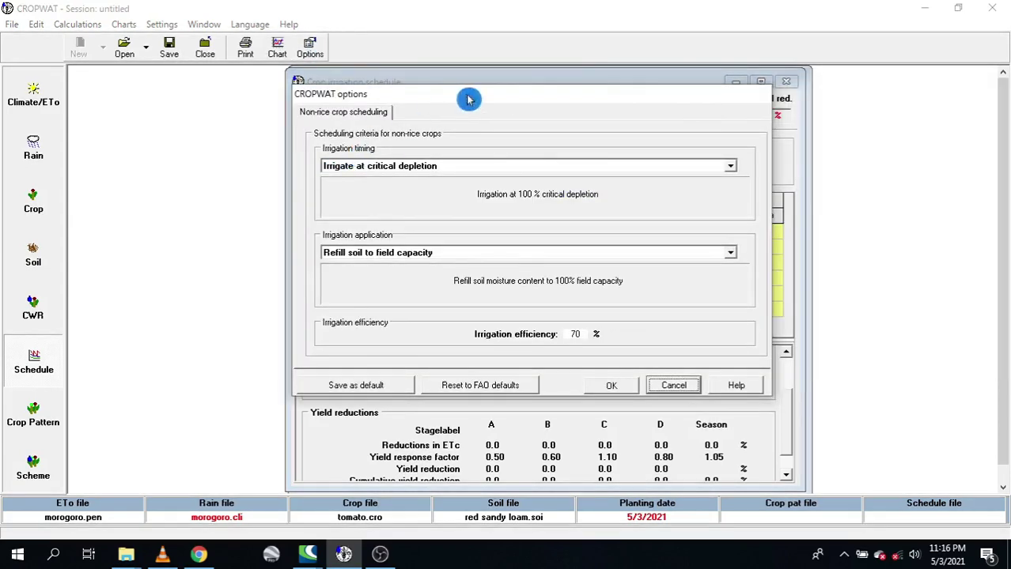
drag(463, 97, 743, 91)
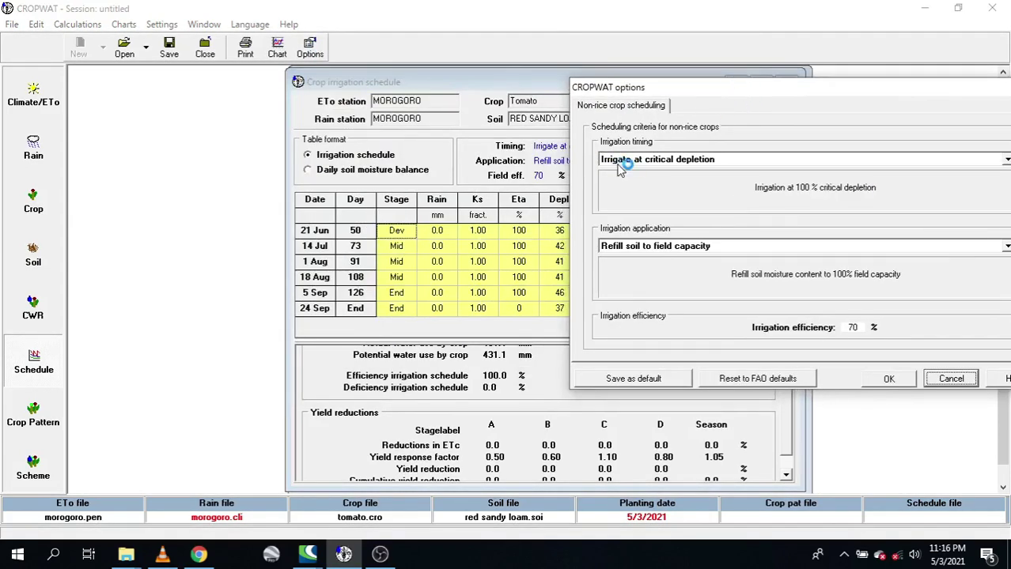
drag(748, 90, 663, 84)
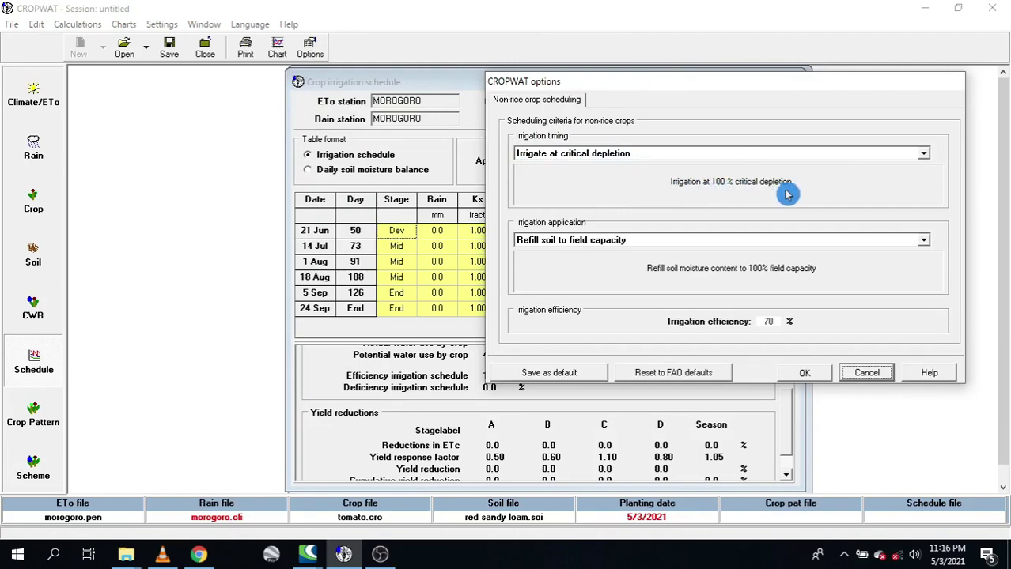
click(814, 154)
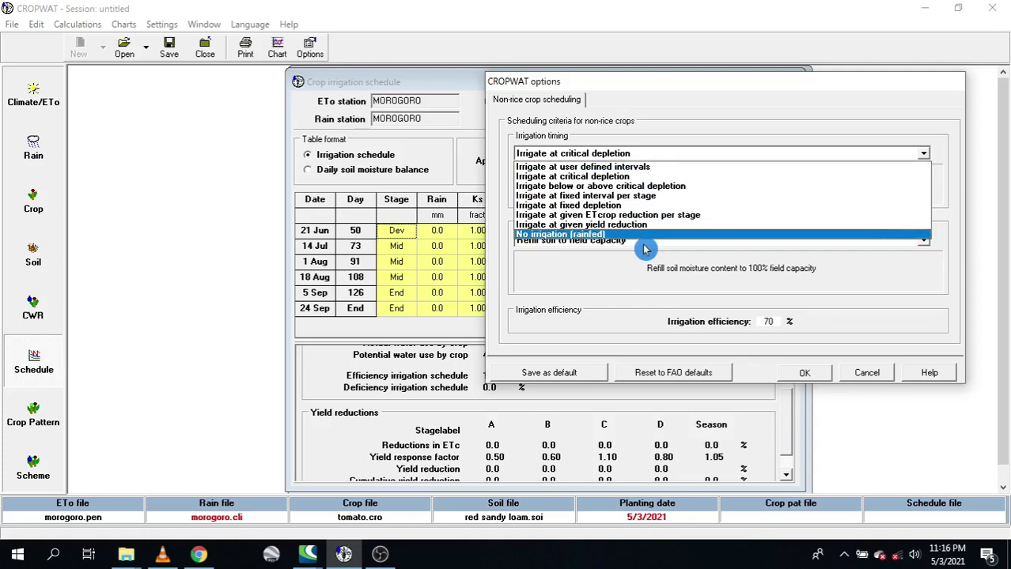
click(734, 113)
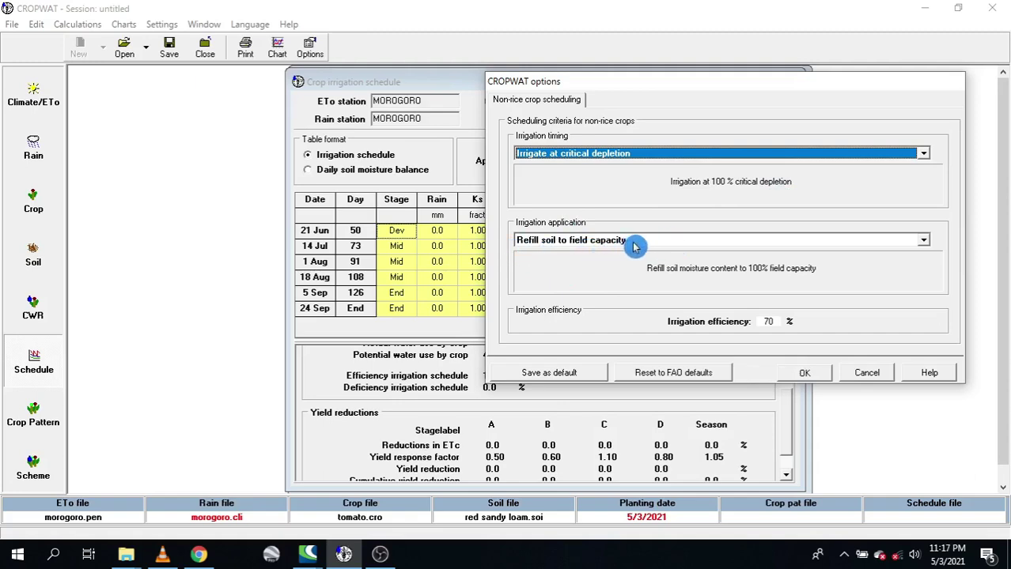
click(681, 241)
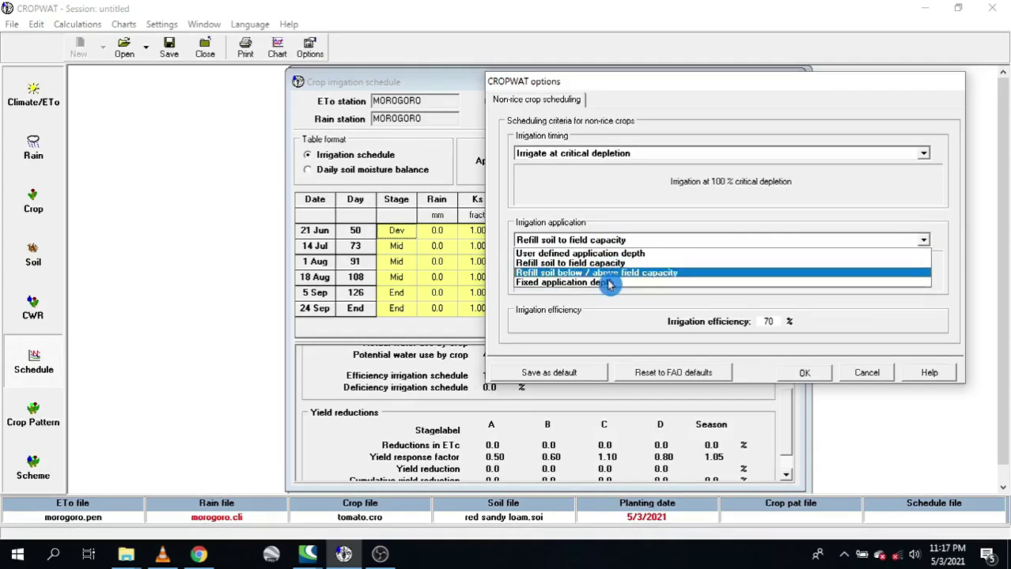
click(624, 195)
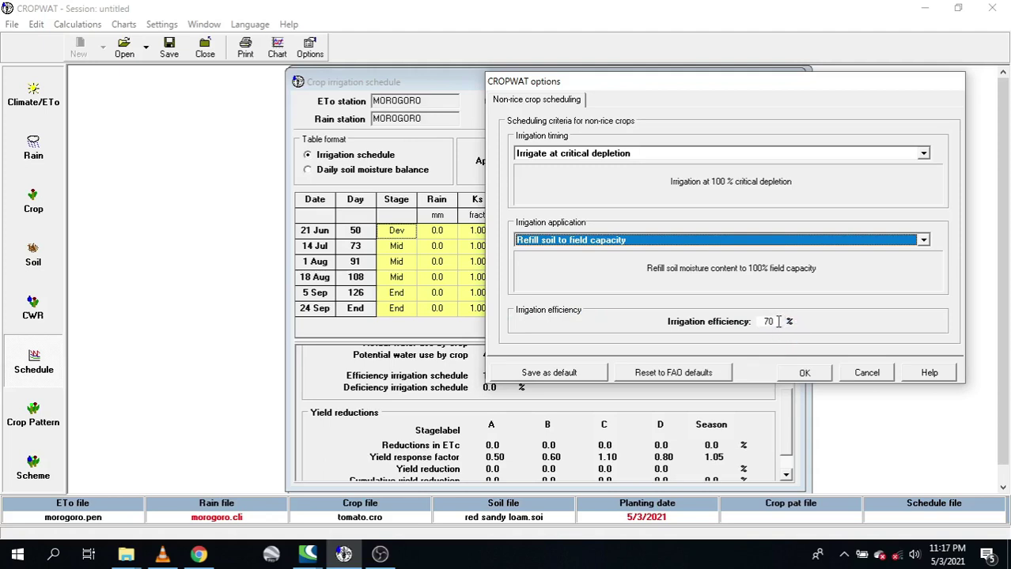
Replace the 70% irrigation efficiency with 90%
drag(779, 321, 760, 320)
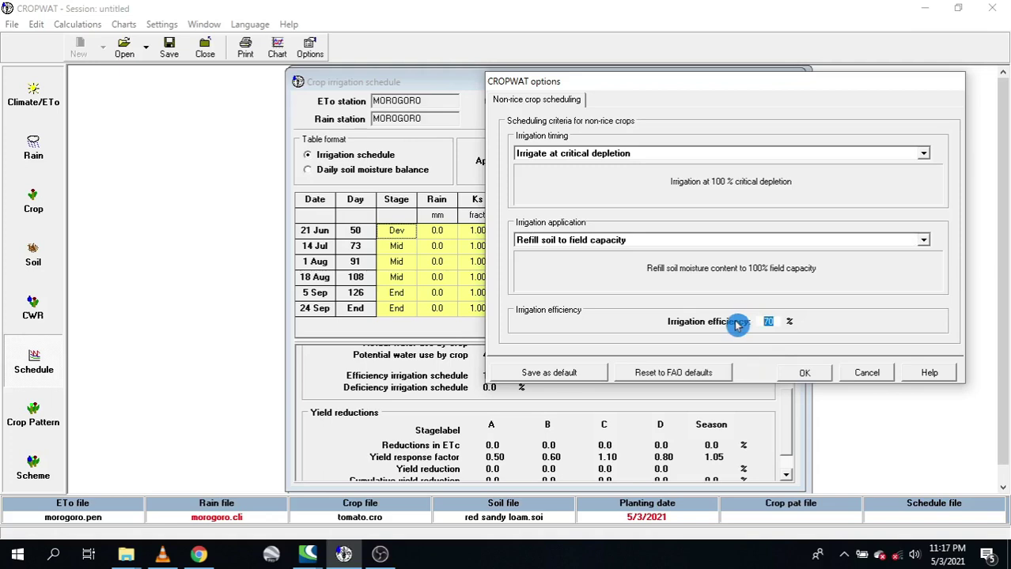
text(4)
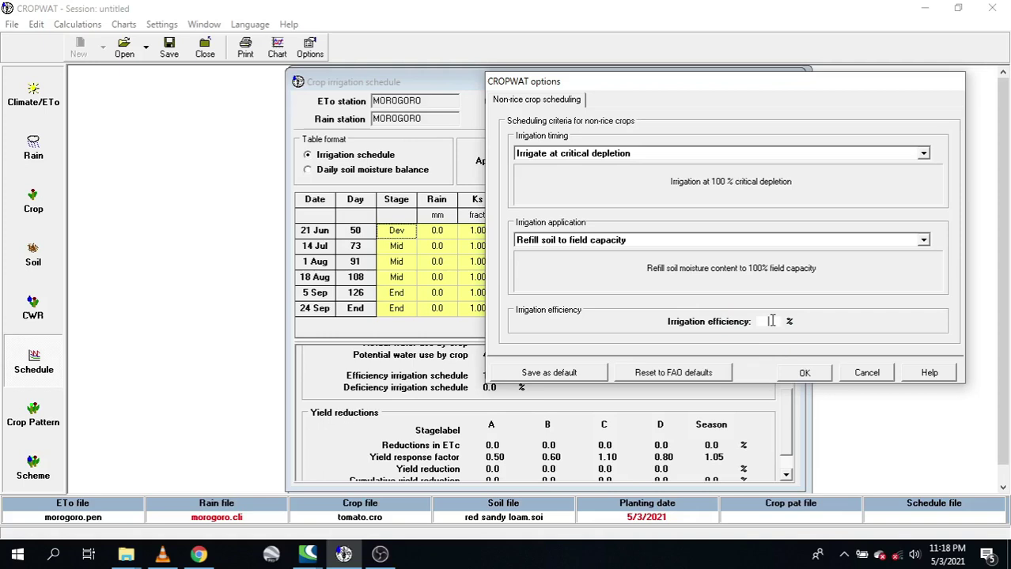
drag(772, 321, 597, 322)
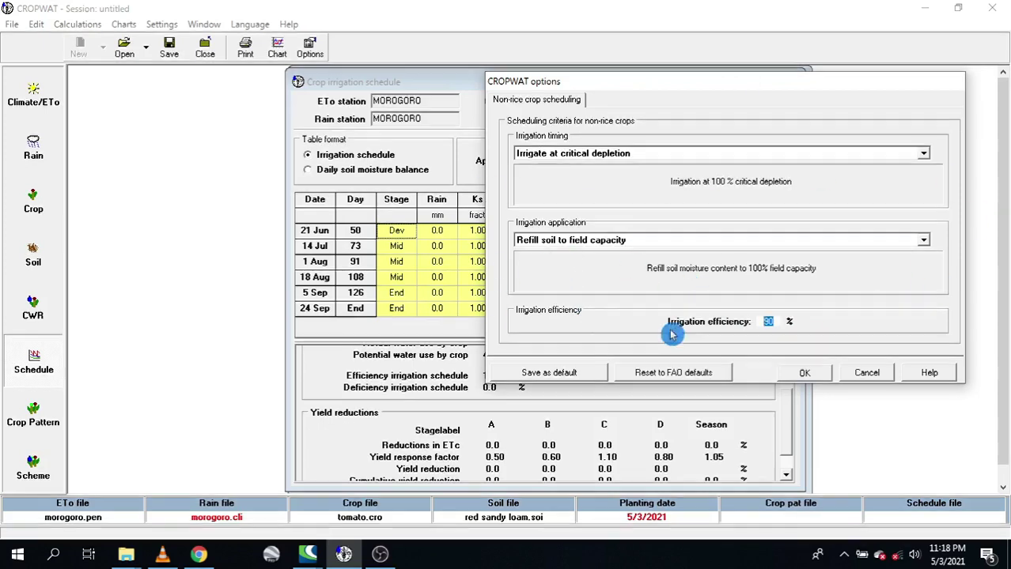
Apply the 90% efficiency, then check the weather stations, rain station MOROGORO and the Tomato crop
click(812, 378)
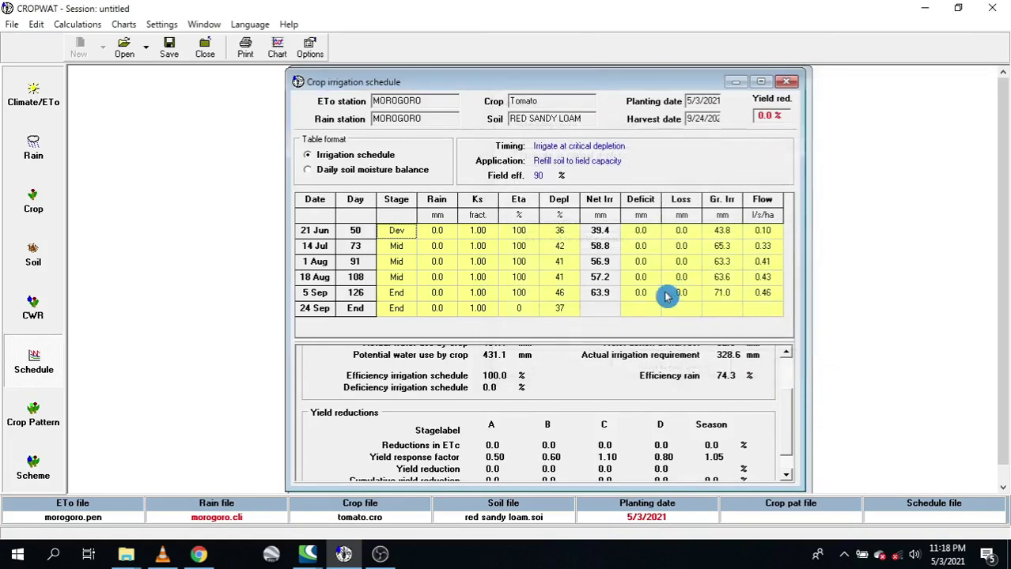
click(336, 102)
click(334, 124)
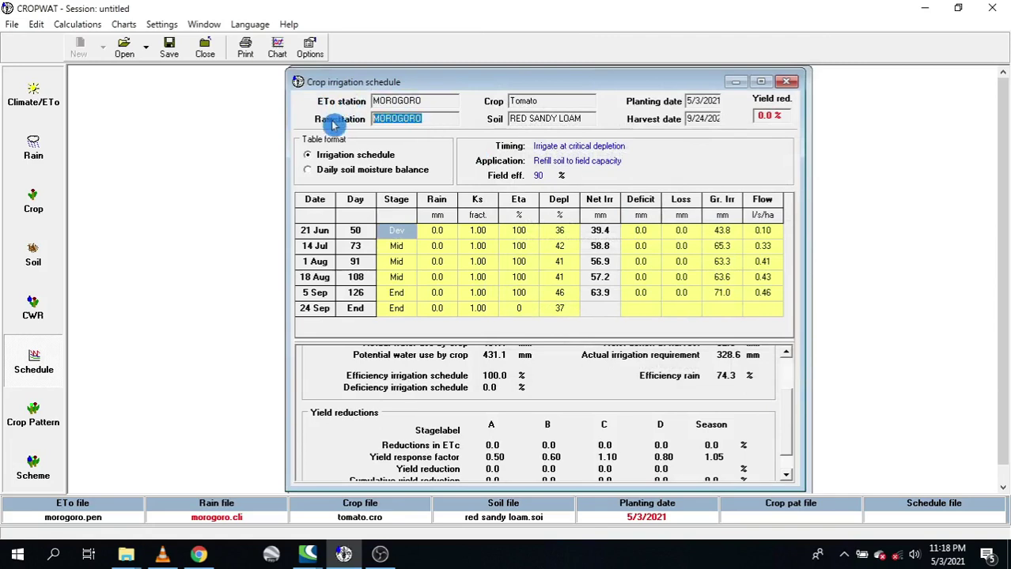
click(480, 101)
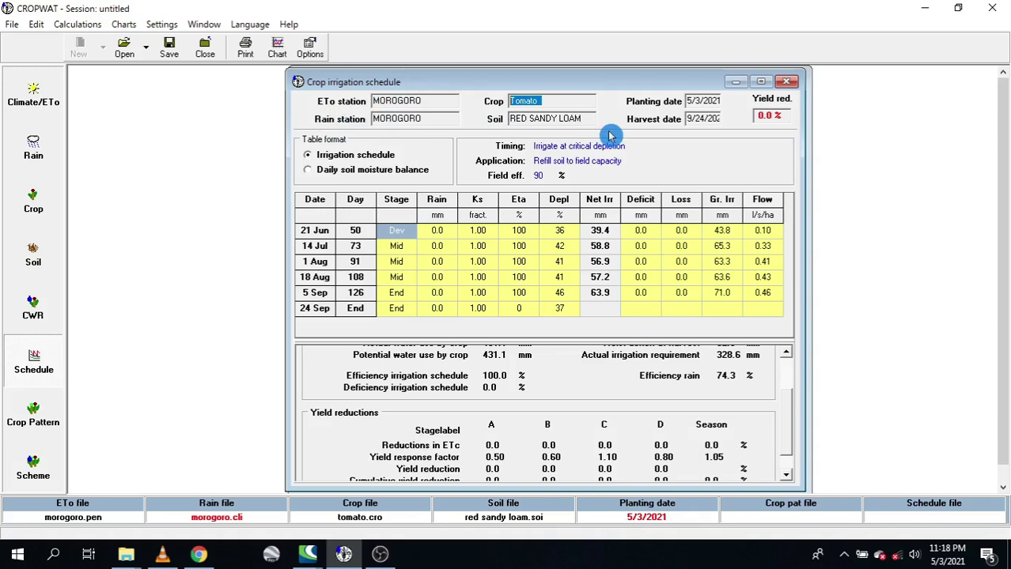
Review the RED SANDY LOAM soil, planting date and 0.0% yield reduction, briefly viewing the daily moisture balance
click(496, 119)
drag(697, 101, 721, 100)
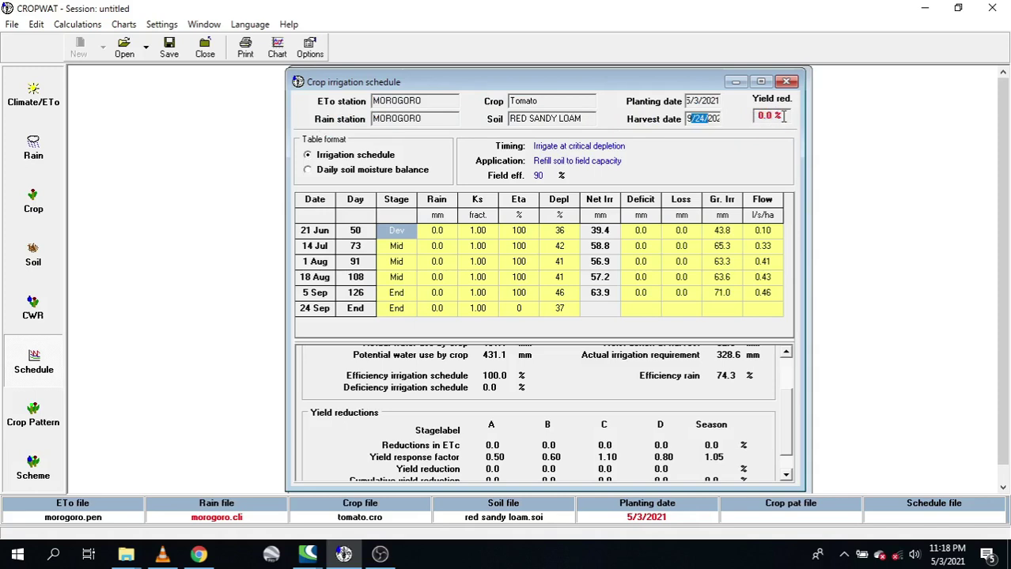
click(783, 115)
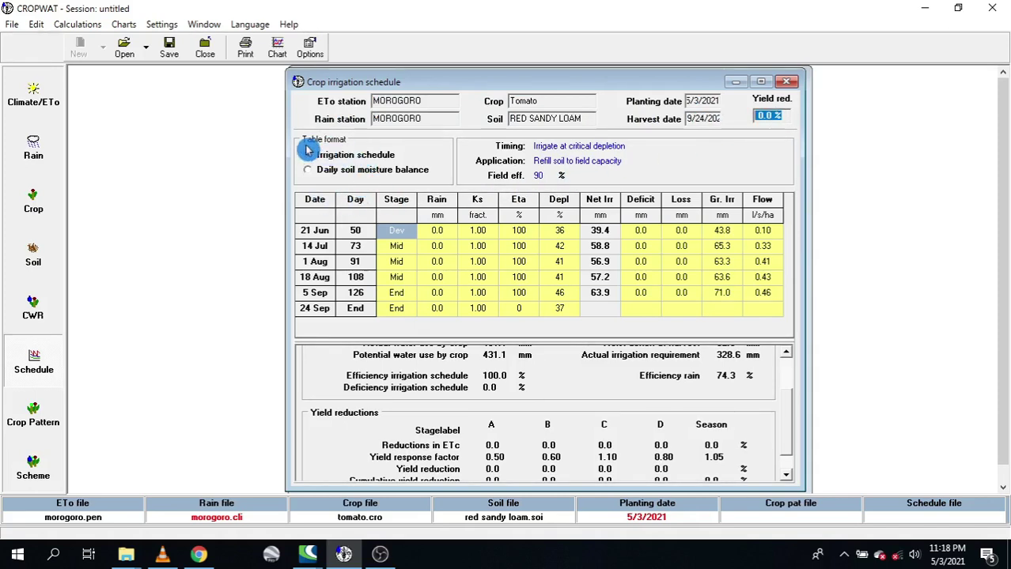
click(344, 172)
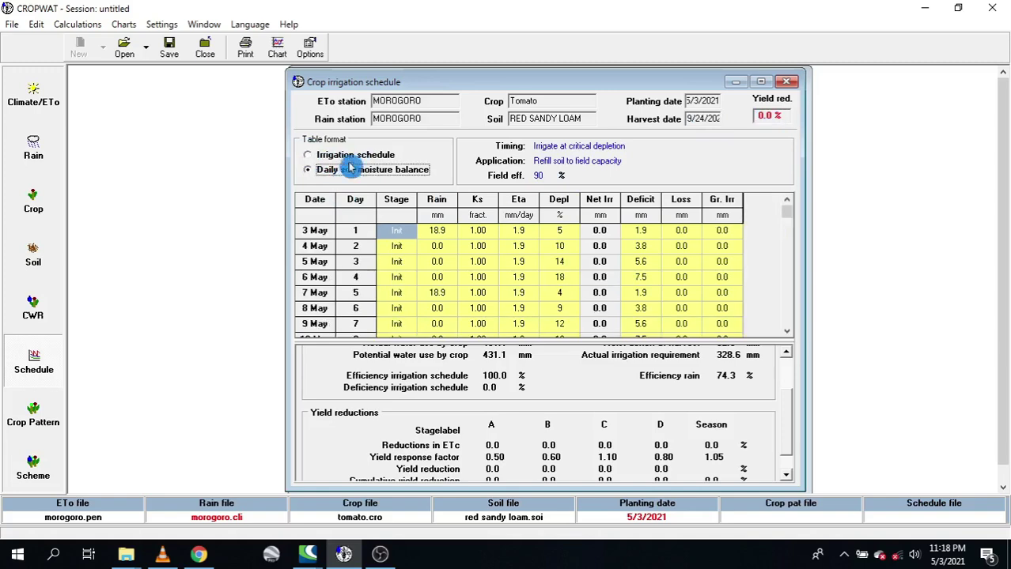
click(358, 155)
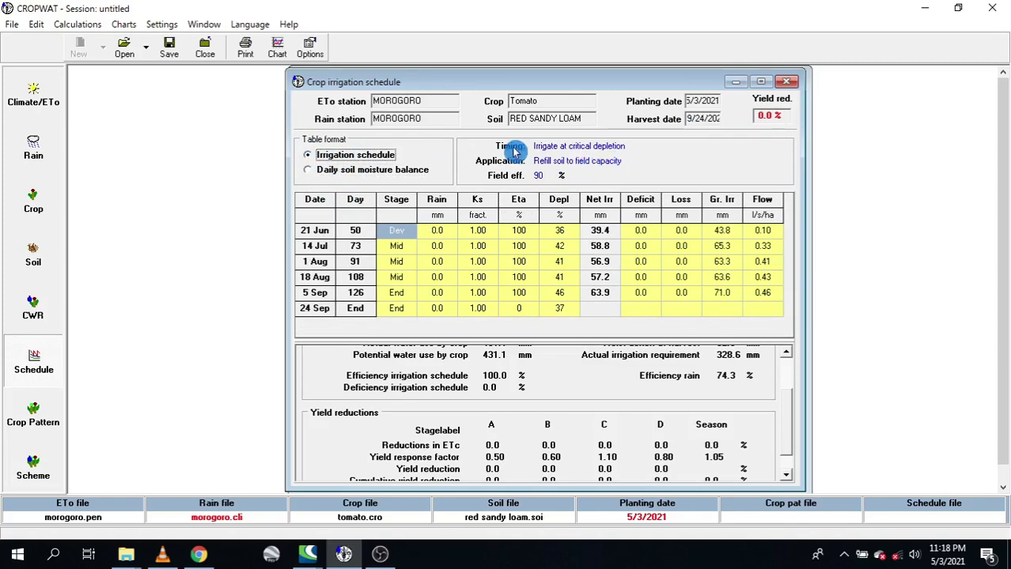
click(309, 49)
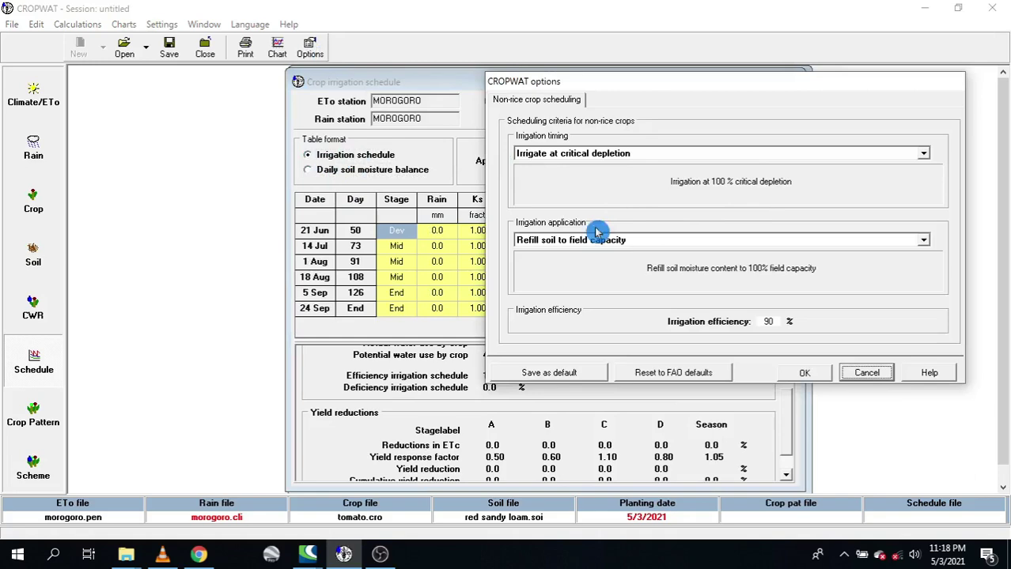
click(866, 372)
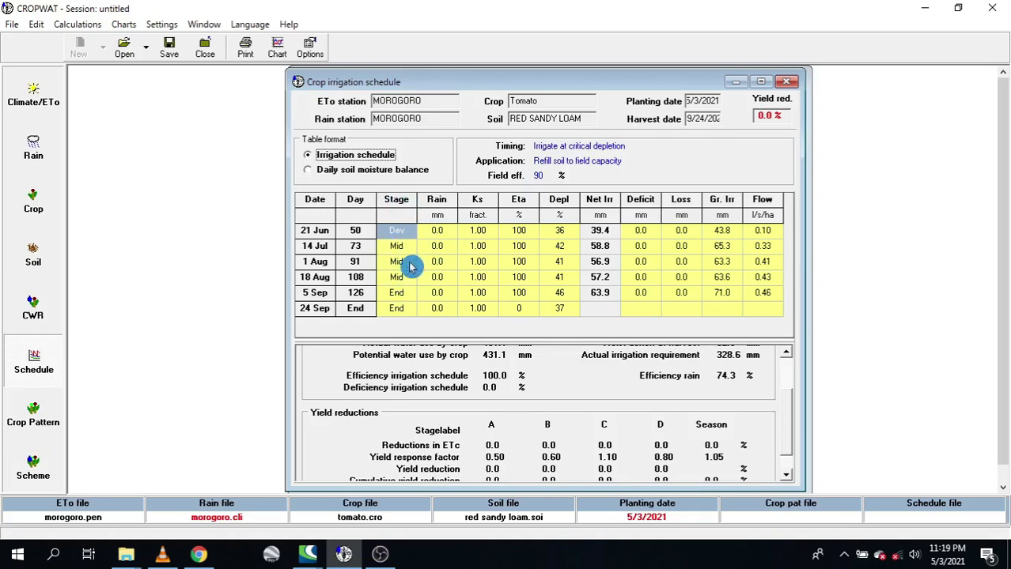
drag(407, 251, 409, 292)
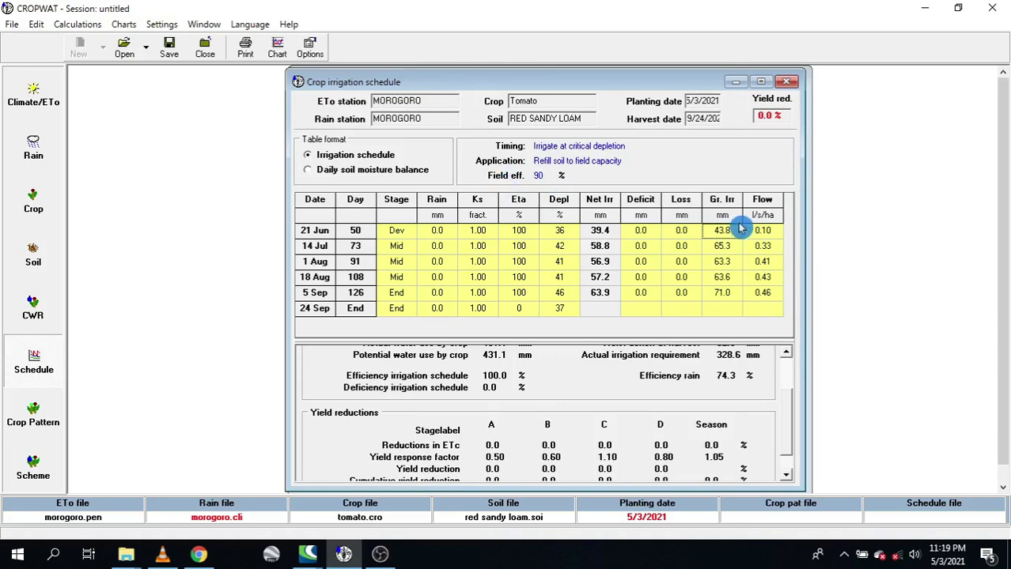
click(765, 233)
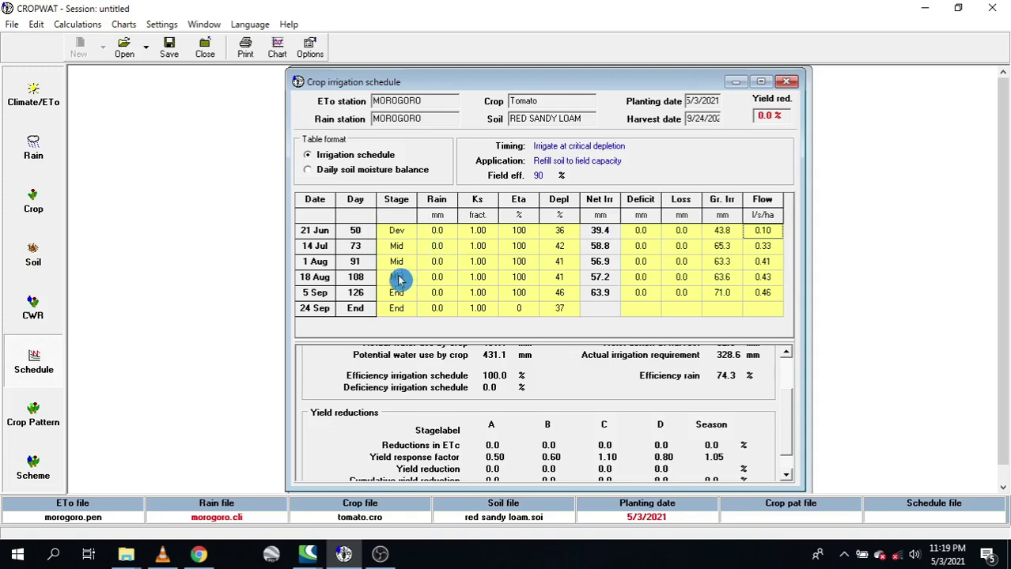
click(33, 308)
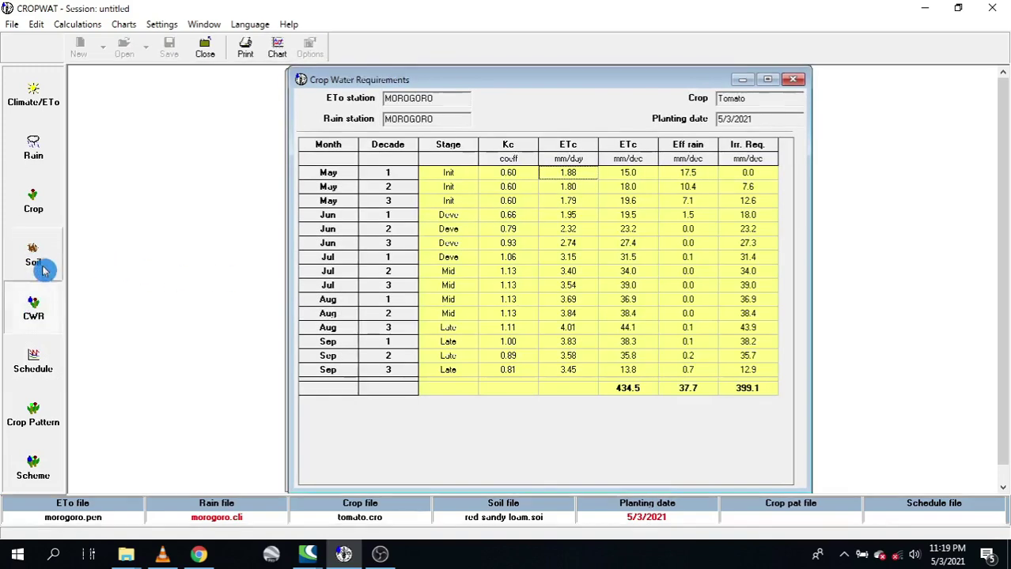
click(45, 262)
click(33, 202)
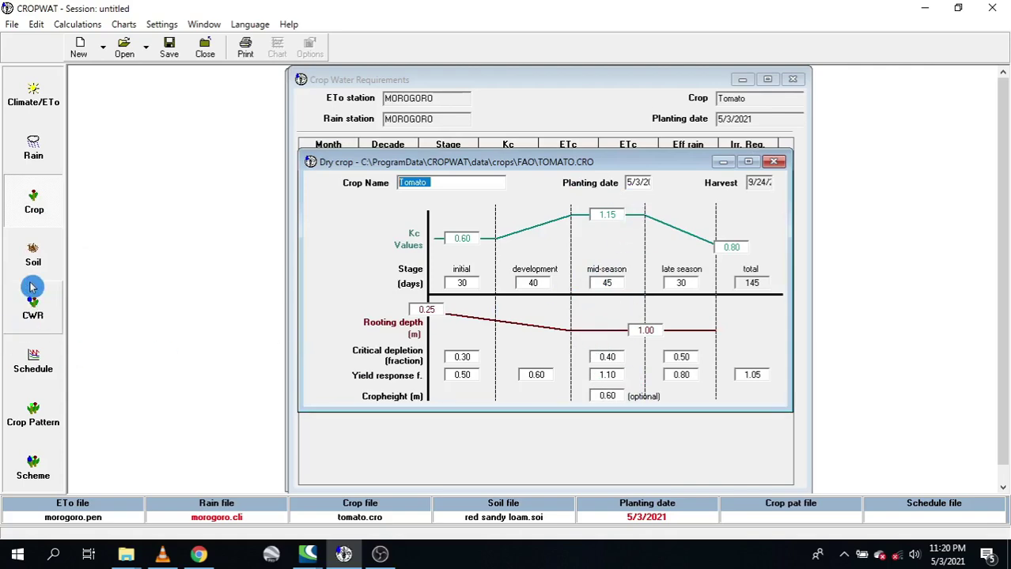
click(34, 364)
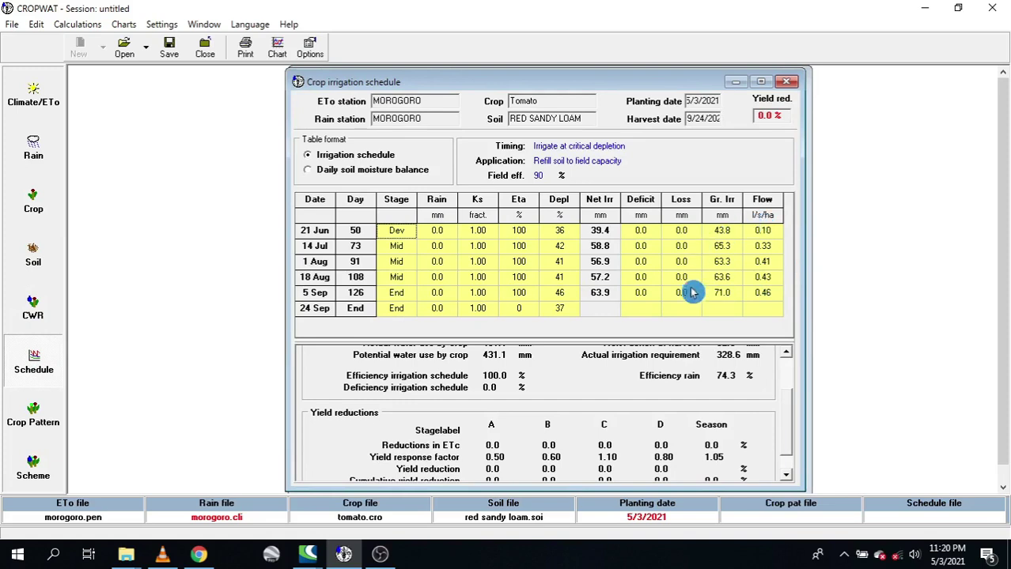
Reconfirm the 90% scheduling criteria and chart the tomato schedule with soil water depletion as bars
scroll(778, 418, up, 2)
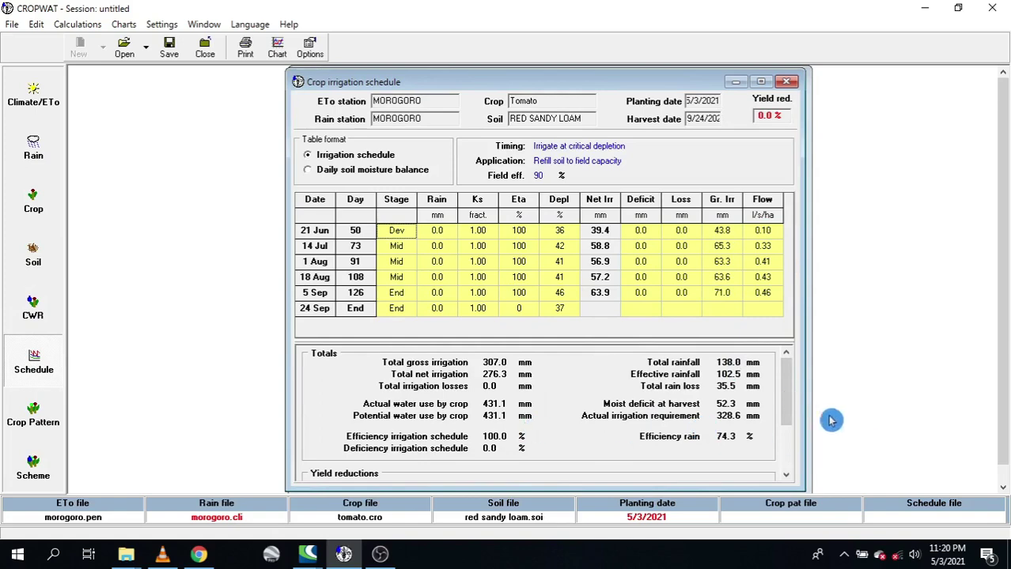
scroll(786, 459, down, 2)
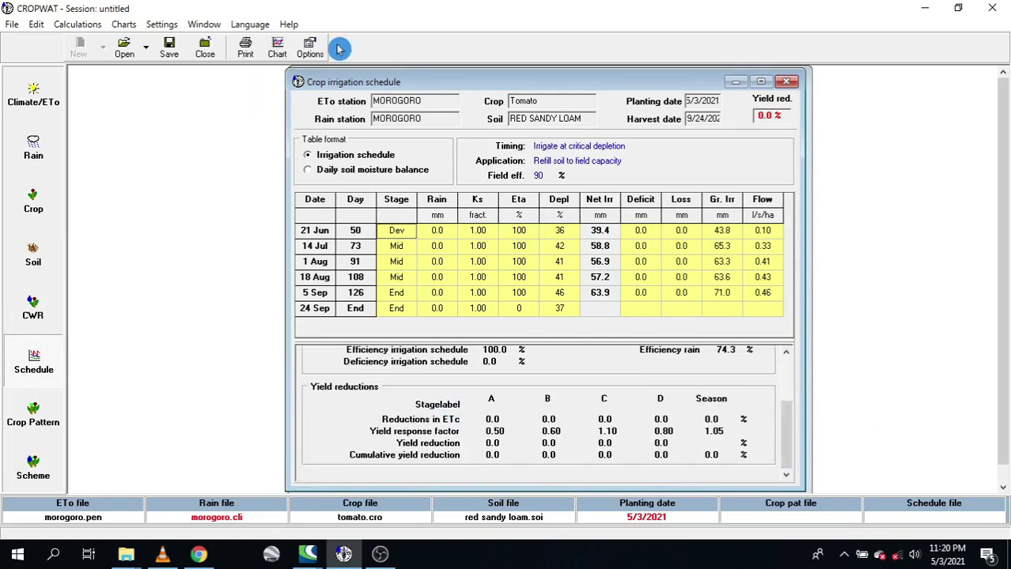
click(311, 46)
click(807, 372)
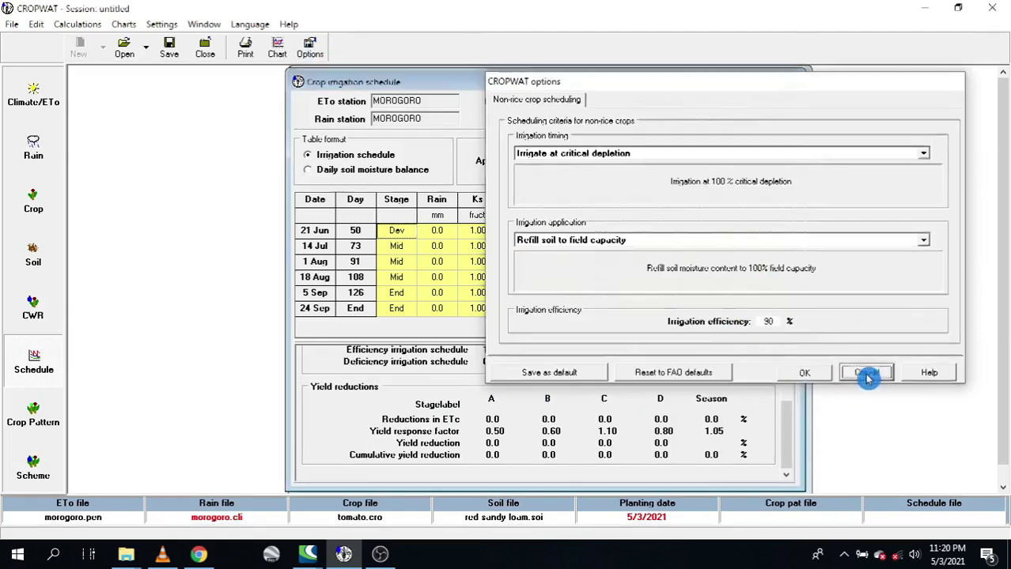
click(277, 47)
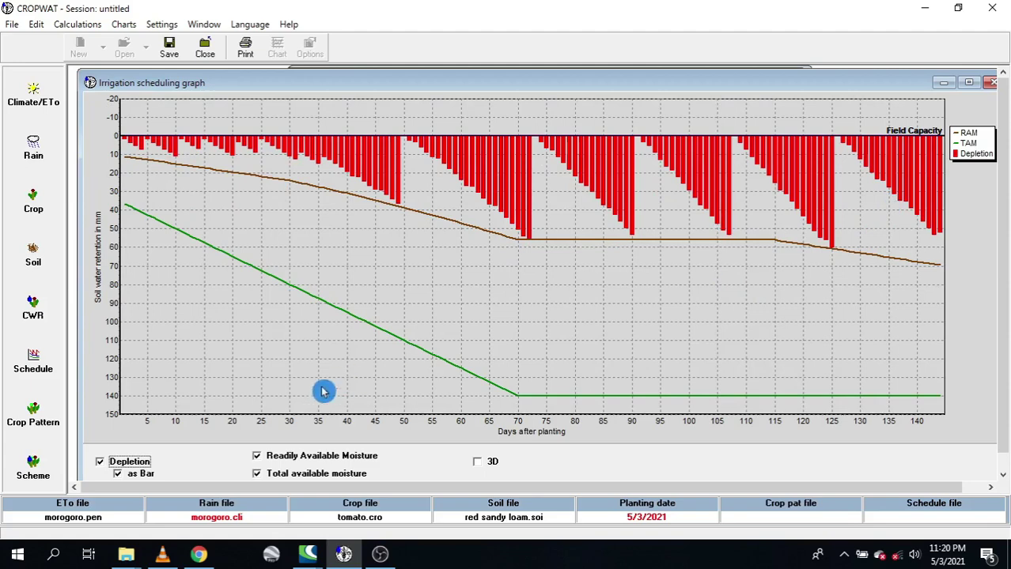
click(131, 465)
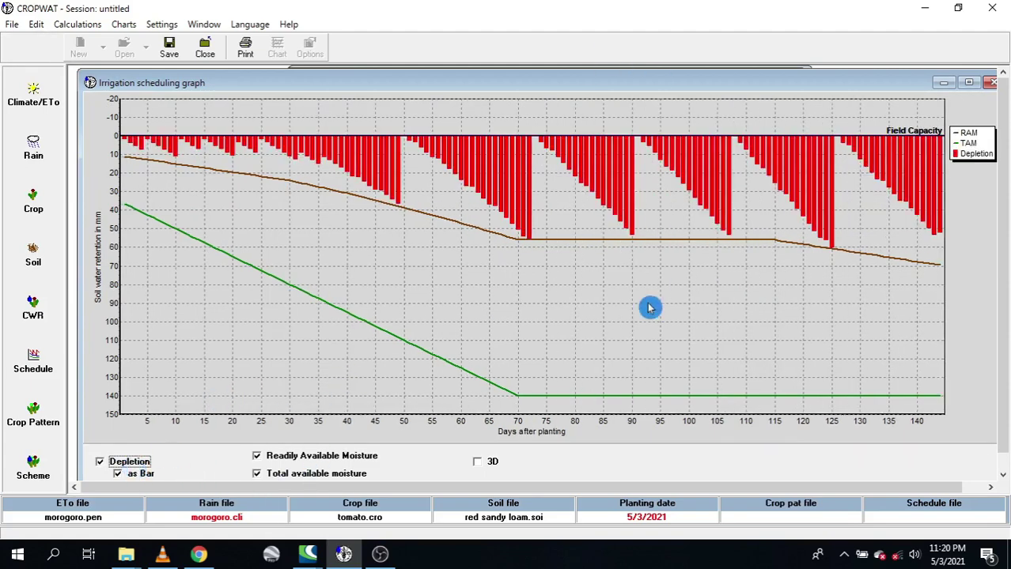